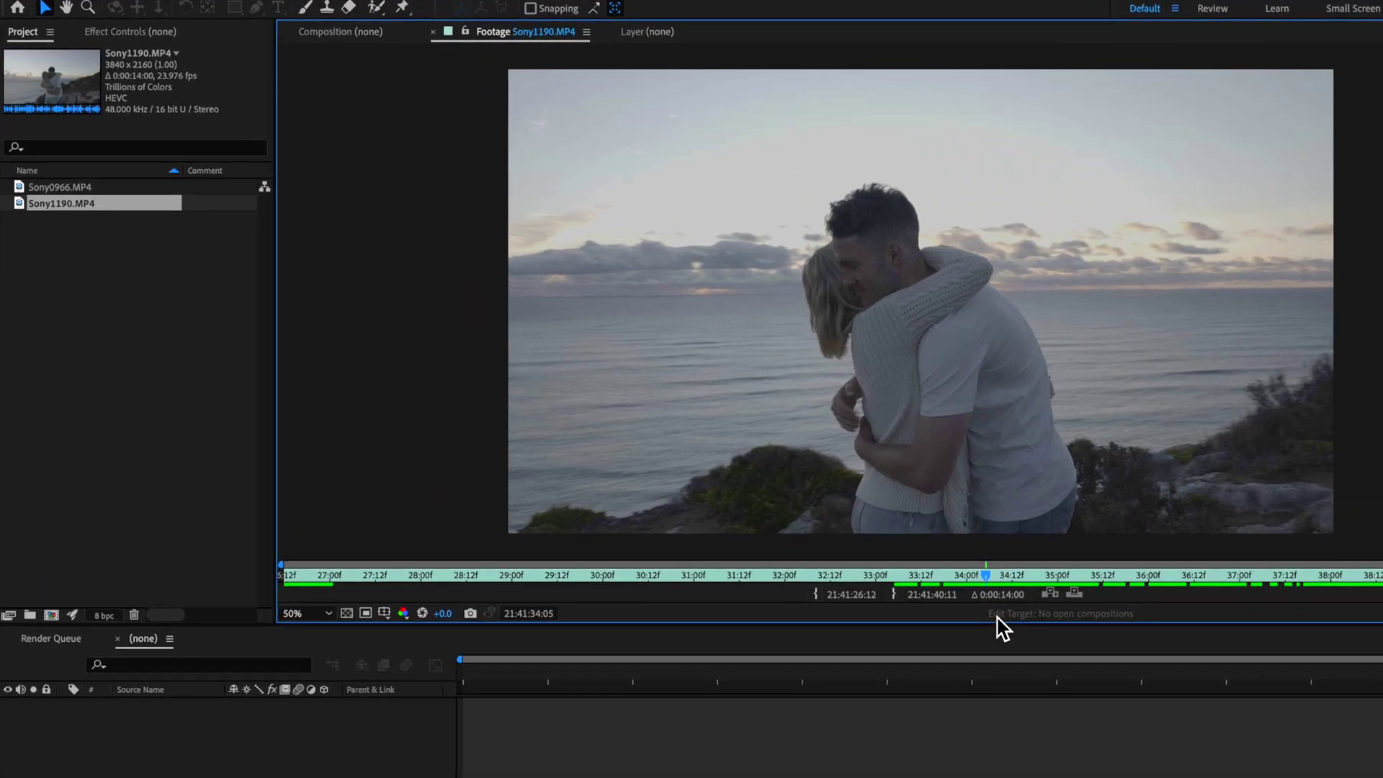
- Scrub through the Sony1190.MP4 footage to examine the moment when the couple hugs
{"action": "left_click_drag", "start_coordinate": [1001, 576], "coordinate": [792, 576]}
{"action": "left_click_drag", "start_coordinate": [702, 602], "coordinate": [914, 602]}
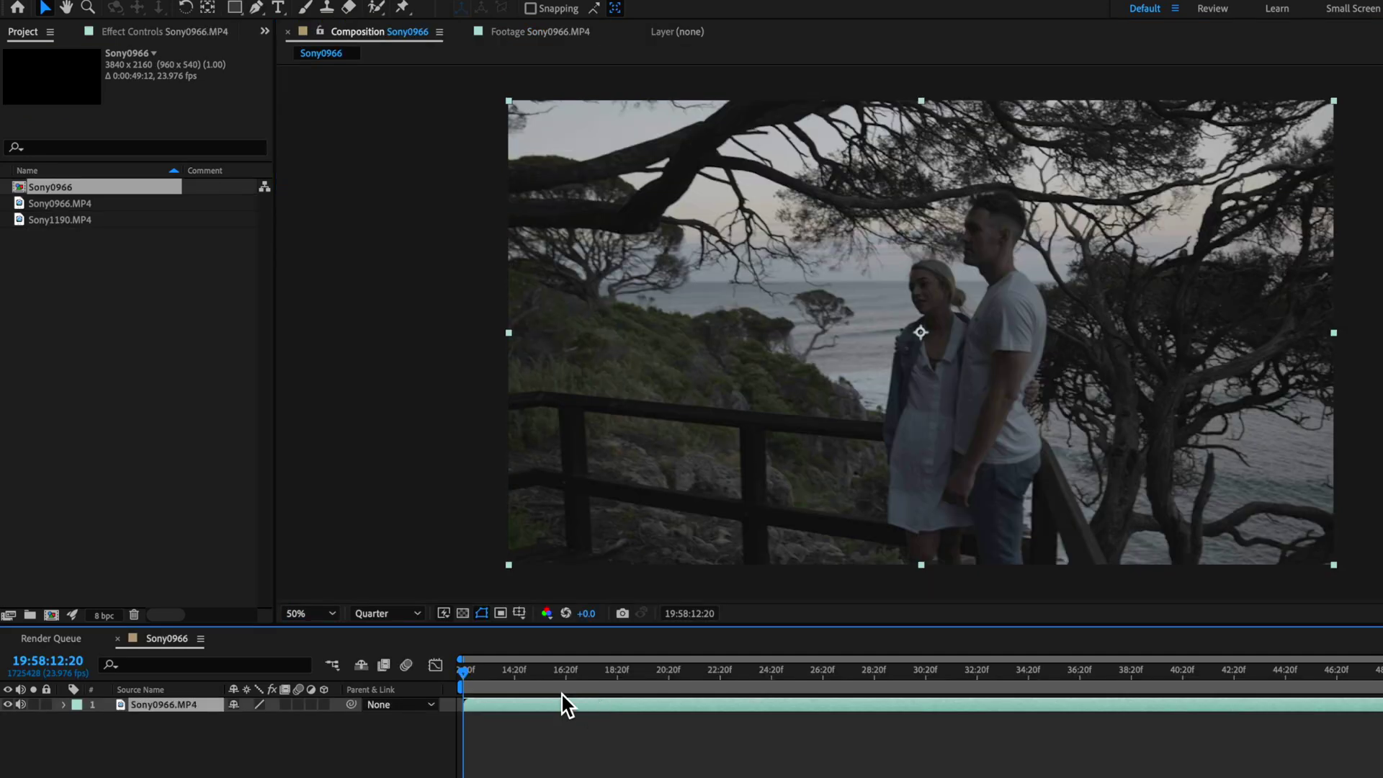
- Slide the Sony0966.MP4 layer earlier in the composition and place the current time on the hug, at 19:58:14:07
{"action": "left_click_drag", "start_coordinate": [547, 673], "coordinate": [507, 703]}
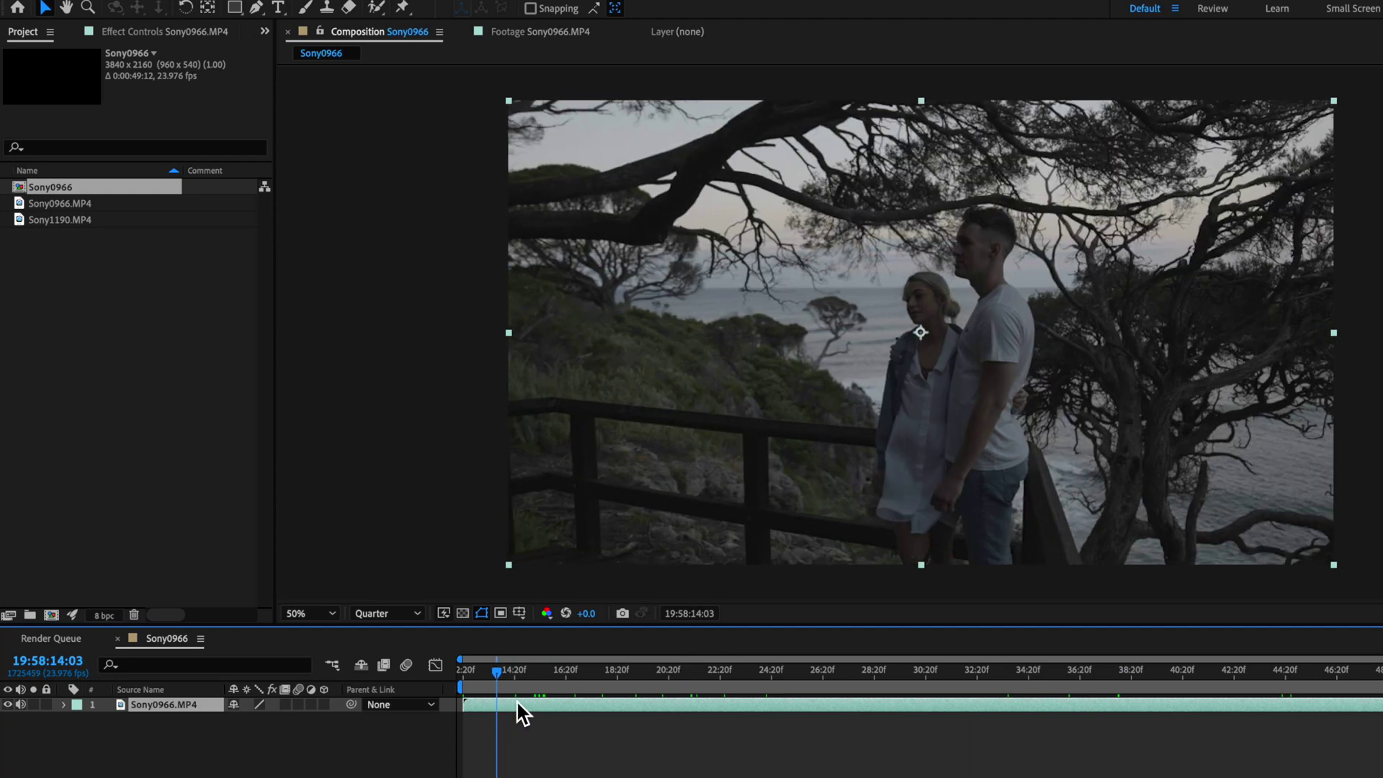
{"action": "left_click_drag", "start_coordinate": [1218, 749], "coordinate": [443, 765]}
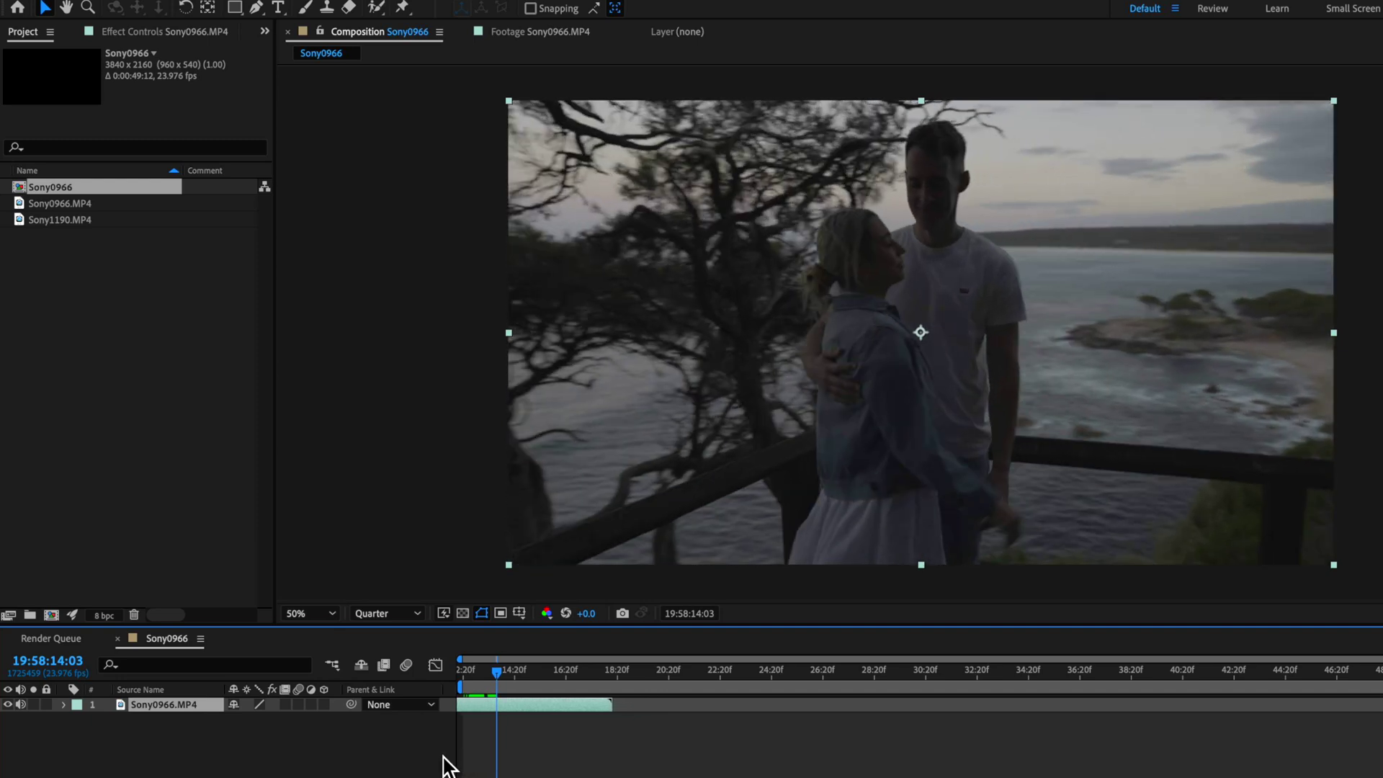
{"action": "left_click", "coordinate": [468, 676]}
{"action": "left_click_drag", "start_coordinate": [541, 708], "coordinate": [503, 685]}
- Review the Sony1190.MP4 footage and add it to the composition as a layer above Sony0966.MP4
{"action": "left_click", "coordinate": [67, 221]}
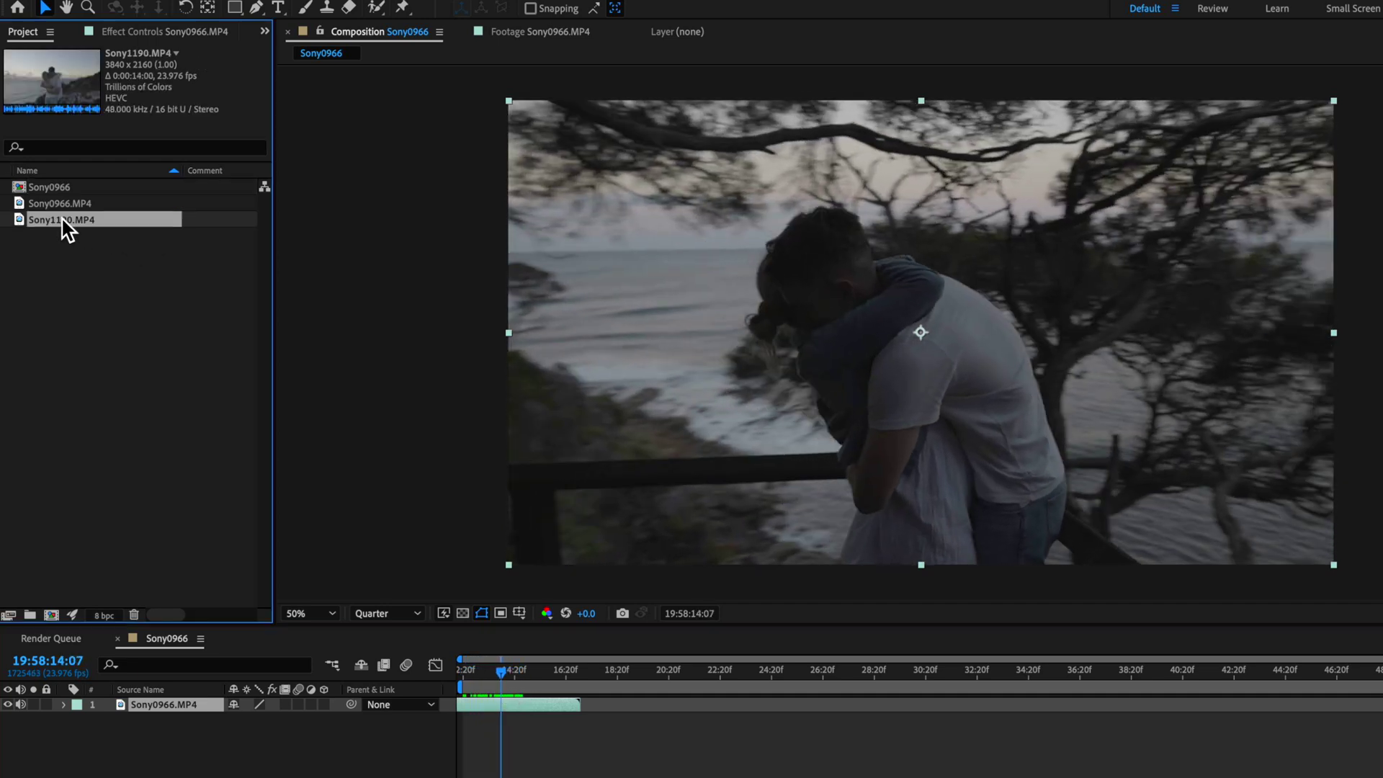
{"action": "double_click", "coordinate": [54, 220]}
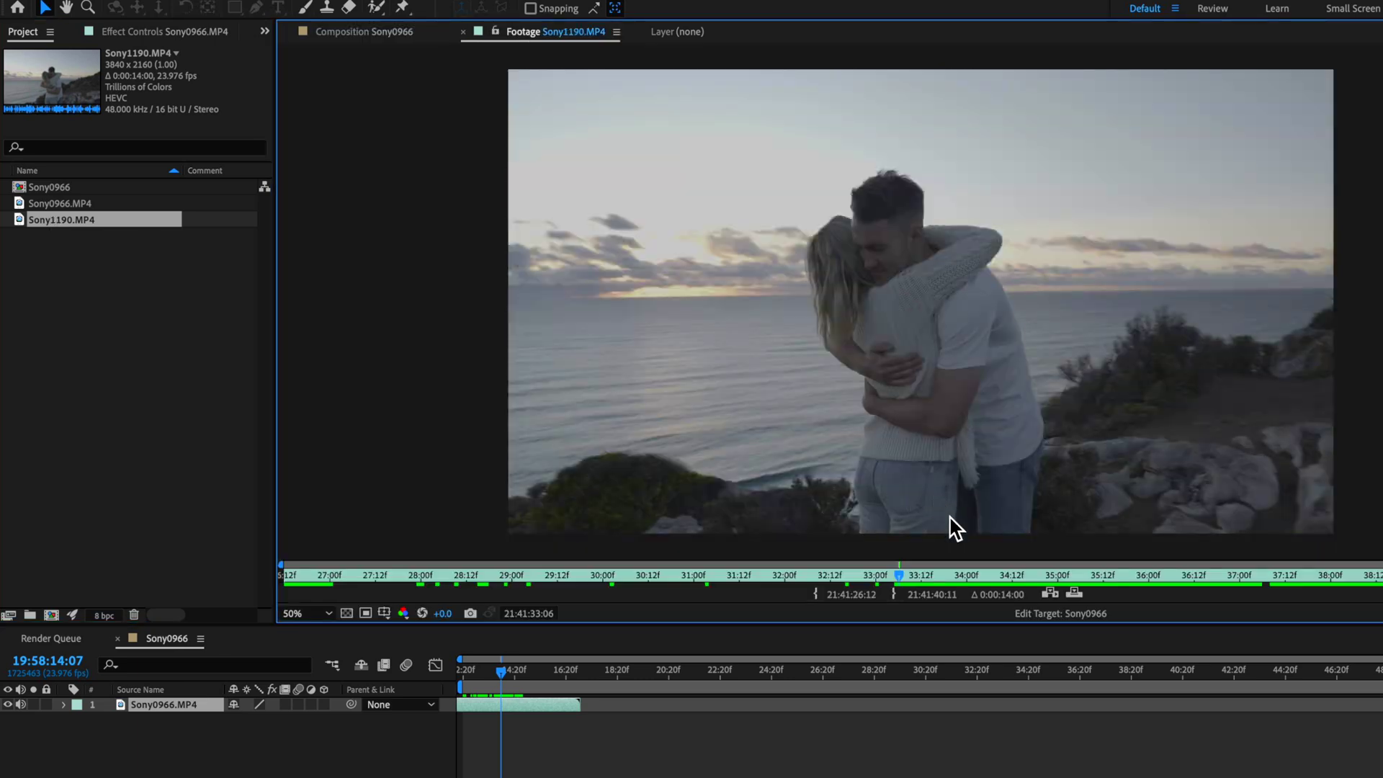
{"action": "left_click_drag", "start_coordinate": [126, 228], "coordinate": [519, 695]}
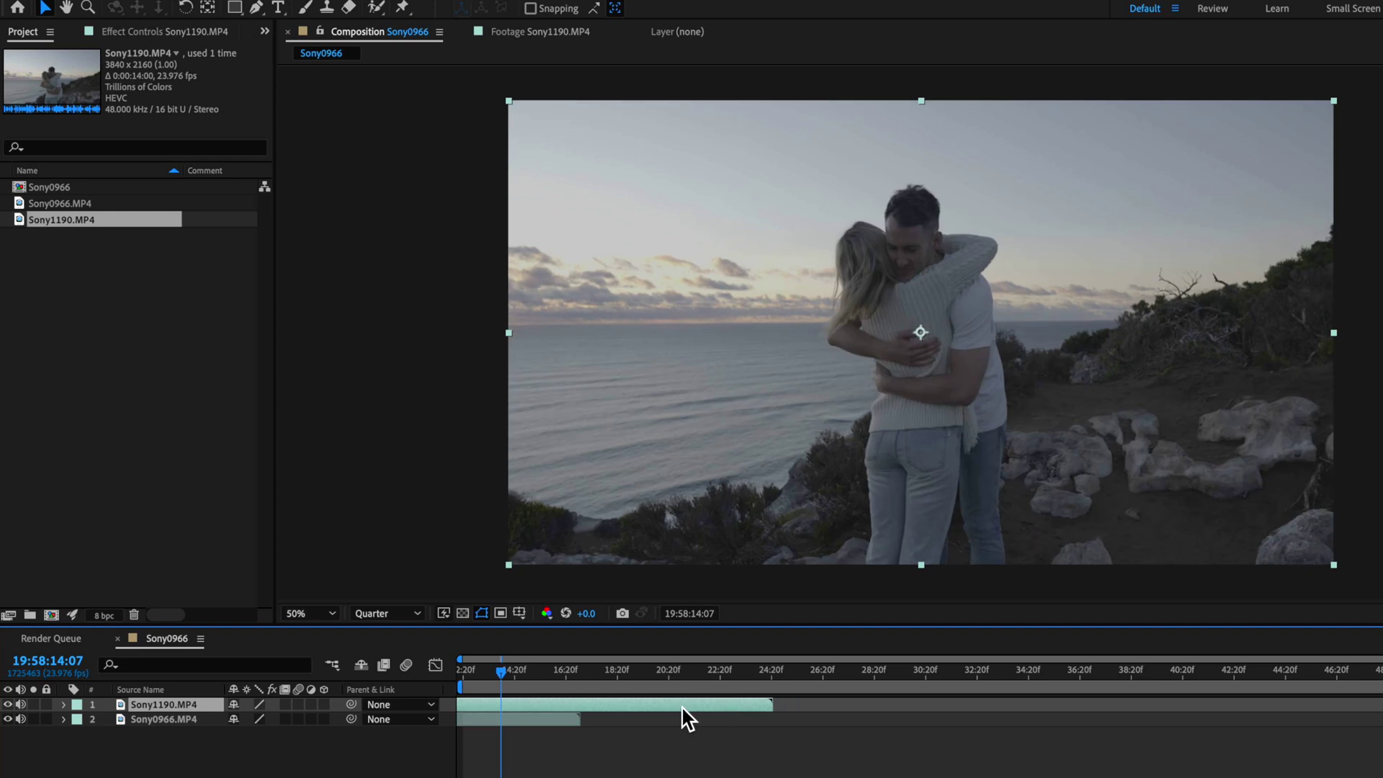
- Shorten the start of the Sony1190.MP4 layer and shift it so its hug falls at 19:58:14:08
{"action": "left_click_drag", "start_coordinate": [459, 704], "coordinate": [555, 709]}
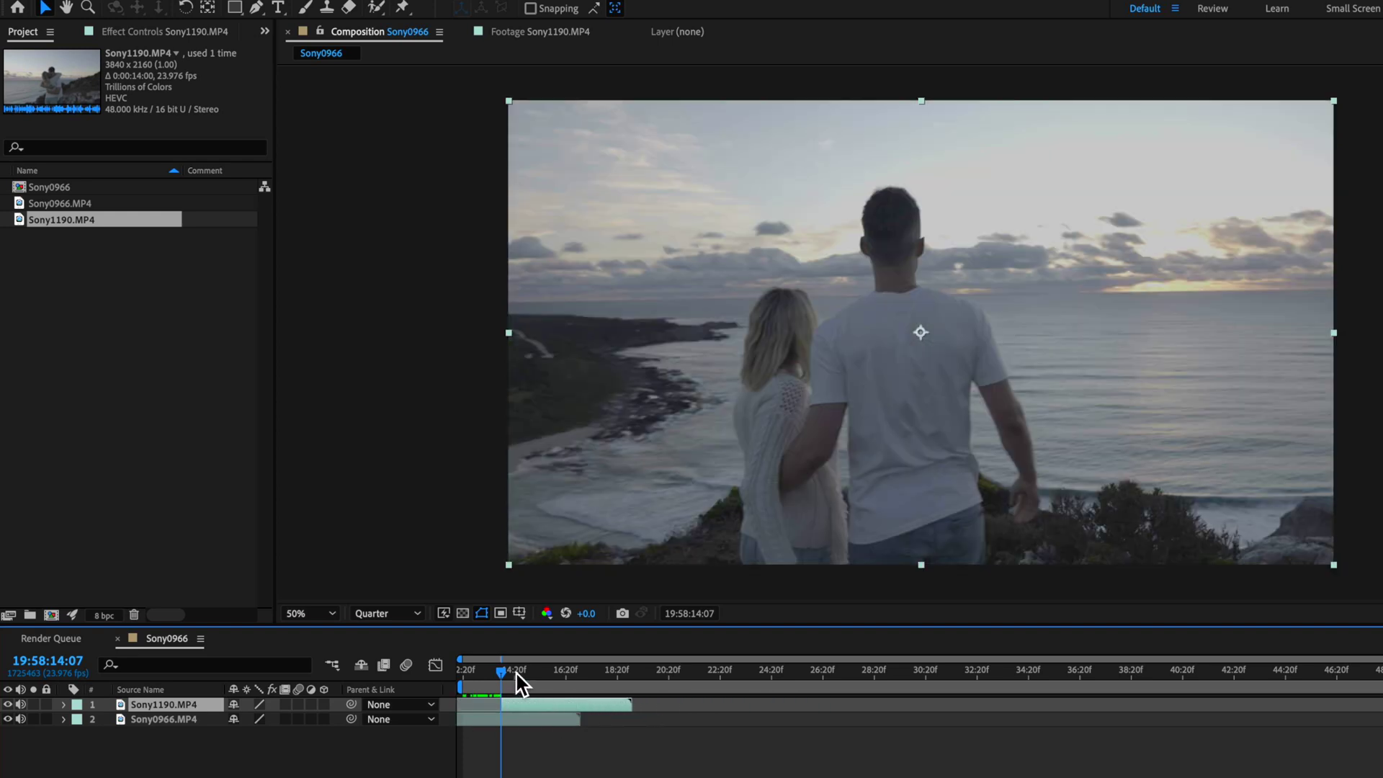
{"action": "left_click_drag", "start_coordinate": [504, 670], "coordinate": [604, 703]}
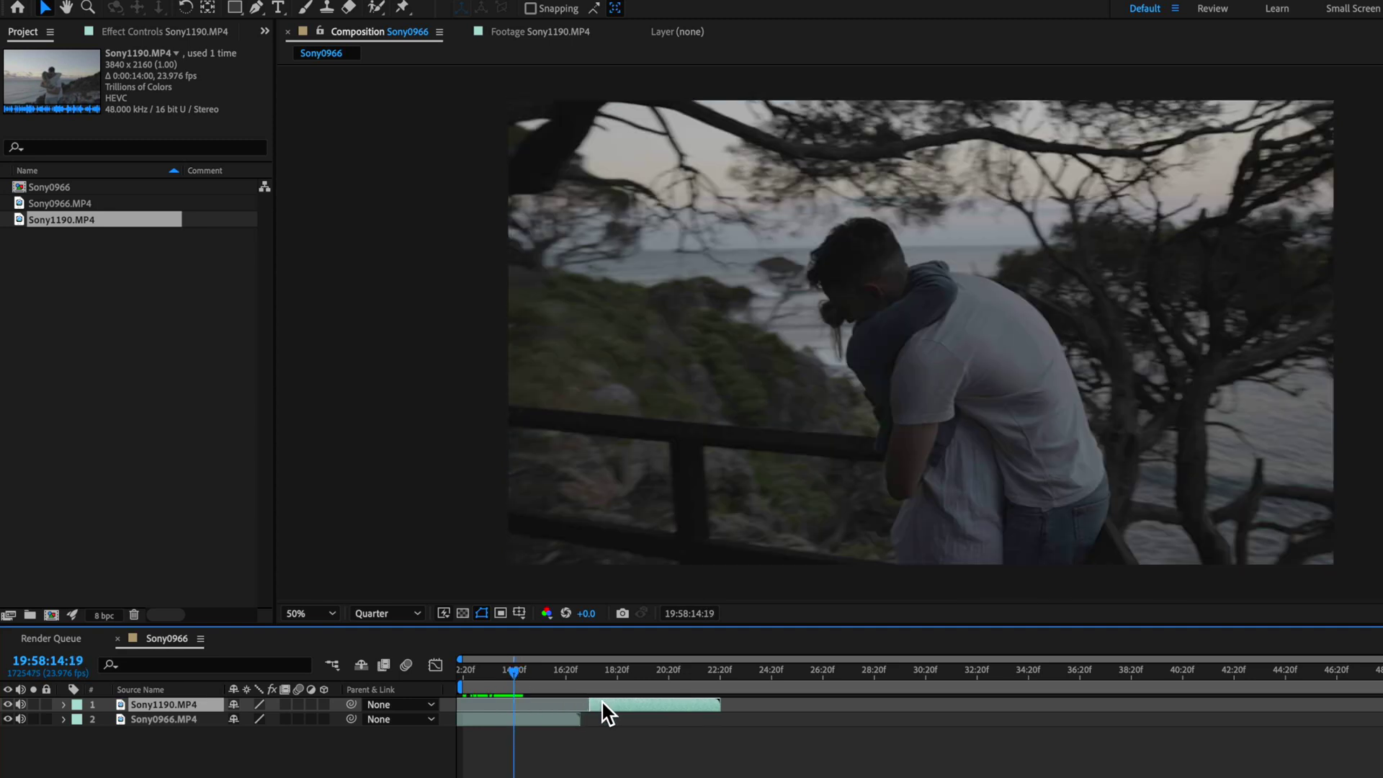
{"action": "left_click_drag", "start_coordinate": [514, 671], "coordinate": [502, 674]}
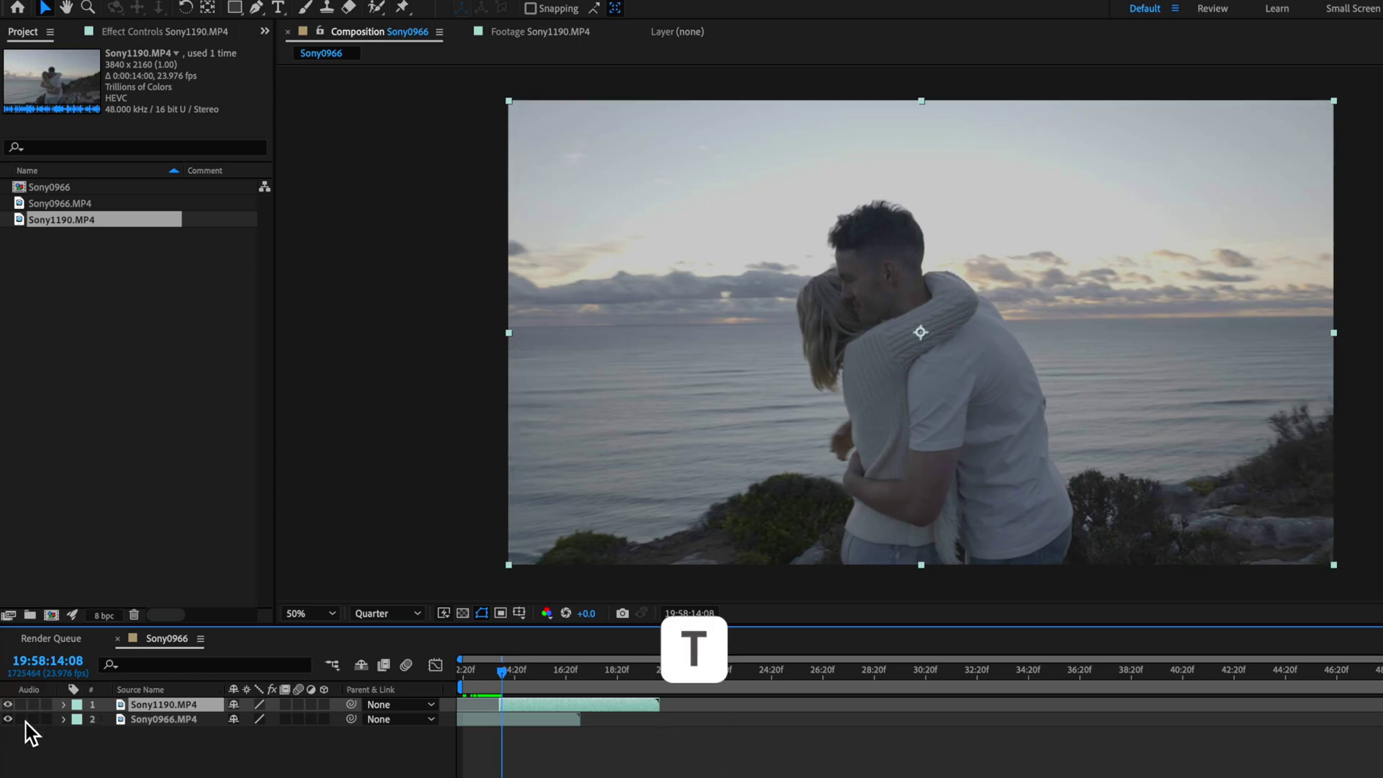
- Lower the Sony1190.MP4 layer's opacity to 56% and shift the layer slightly in time to match the hug in the clip beneath
{"action": "key", "text": "t"}
{"action": "left_click_drag", "start_coordinate": [238, 721], "coordinate": [212, 728]}
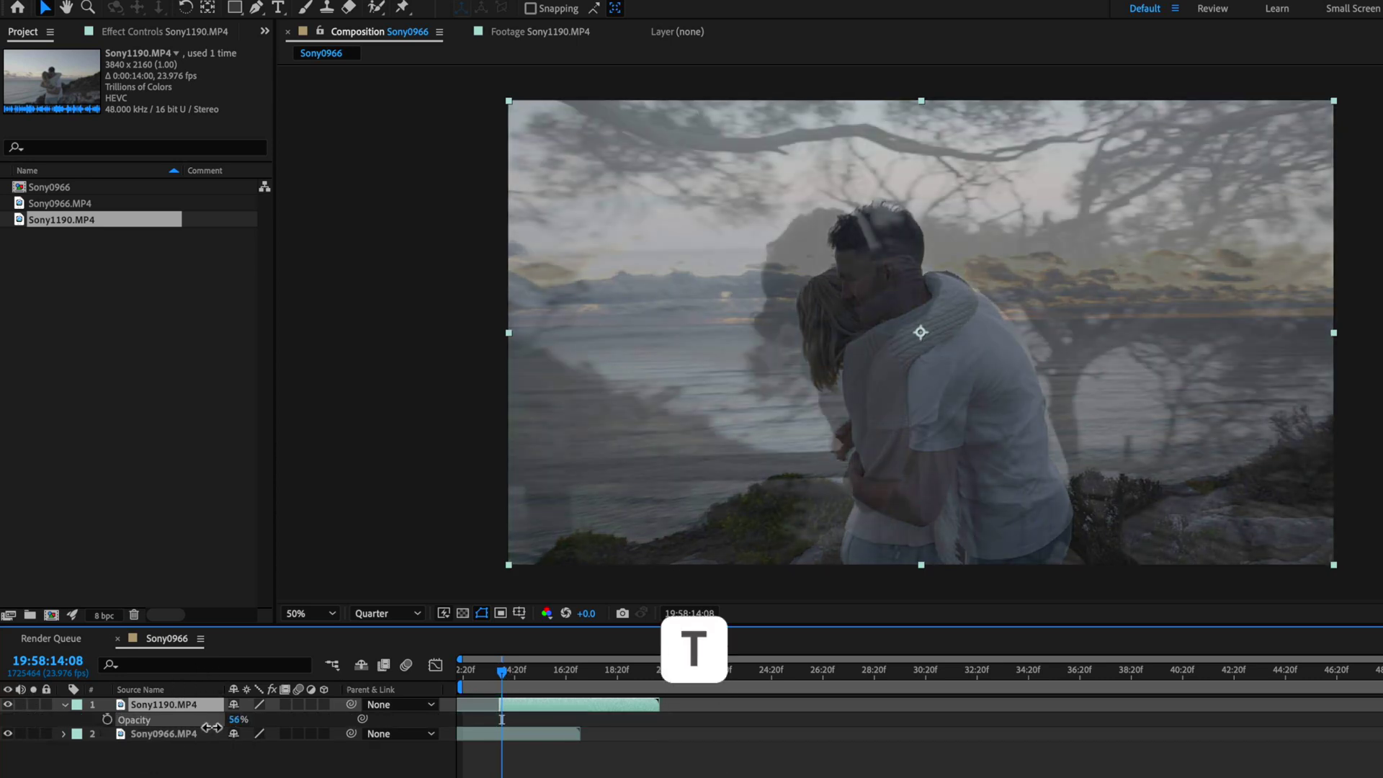
{"action": "left_click_drag", "start_coordinate": [621, 721], "coordinate": [623, 721]}
{"action": "left_click_drag", "start_coordinate": [504, 706], "coordinate": [503, 677]}
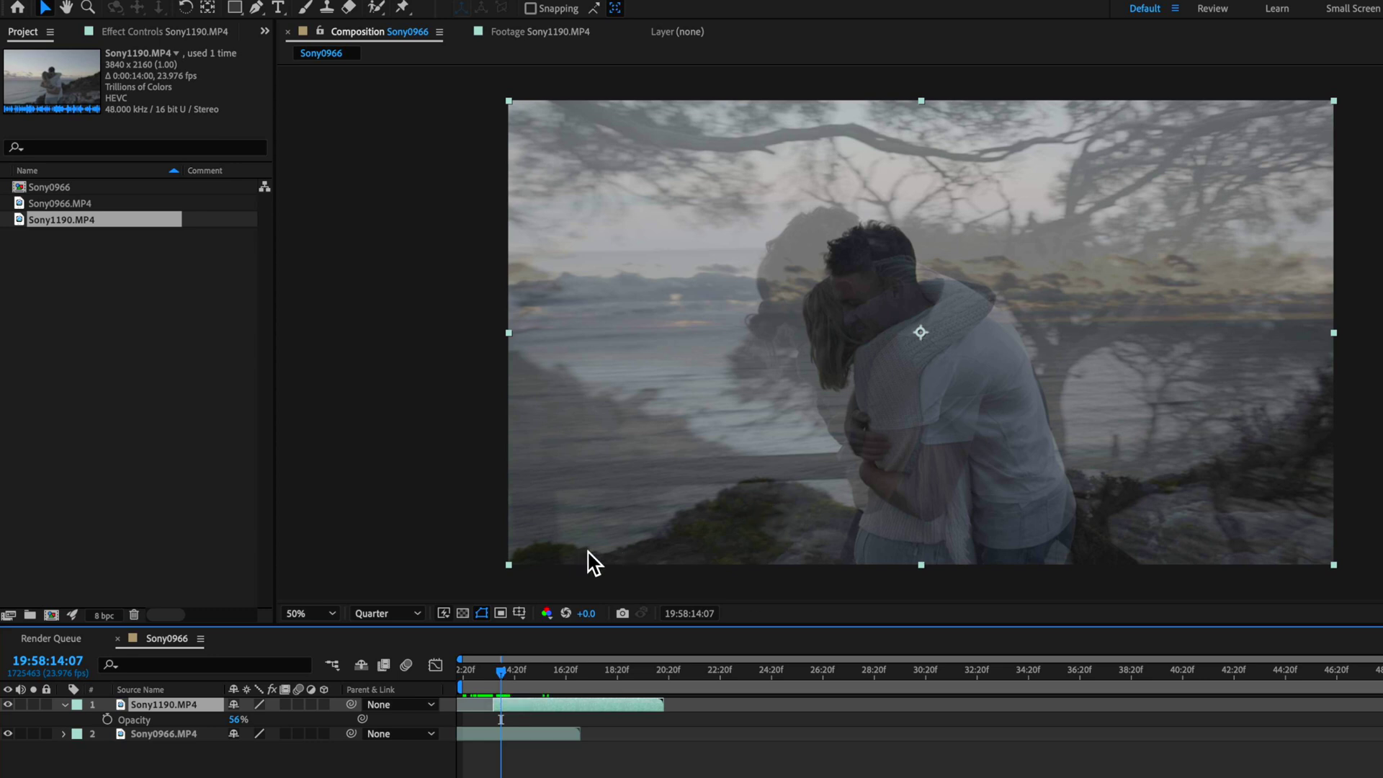
- Enlarge, reposition and rotate the Sony1190.MP4 layer so its hugging couple overlaps the couple in Sony0966.MP4
{"action": "left_click_drag", "start_coordinate": [510, 568], "coordinate": [429, 639]}
{"action": "left_click_drag", "start_coordinate": [1076, 341], "coordinate": [1142, 290]}
{"action": "key", "text": "w"}
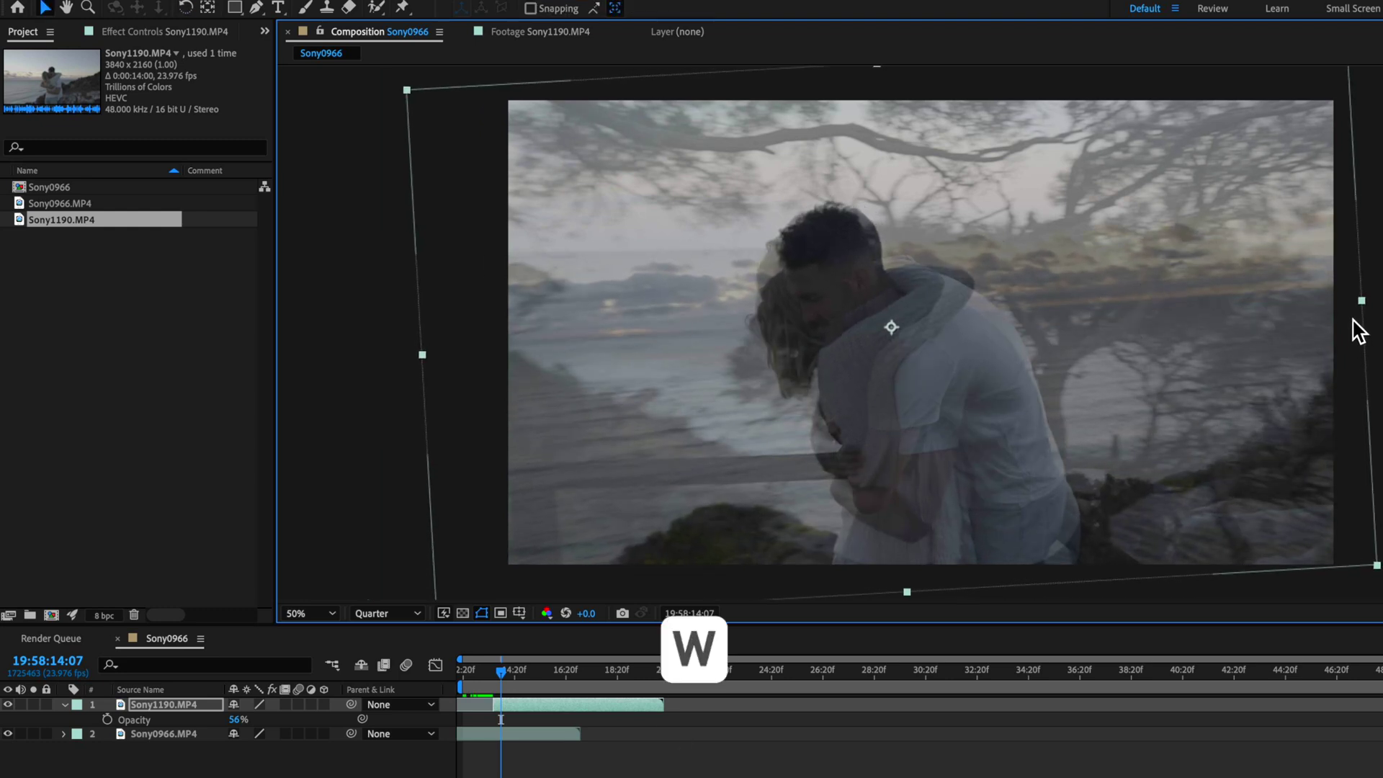
{"action": "left_click_drag", "start_coordinate": [1367, 315], "coordinate": [1356, 306]}
- Set the Sony1190.MP4 layer's opacity to 100% and play the transition from just before the cut
{"action": "left_click_drag", "start_coordinate": [526, 708], "coordinate": [476, 684]}
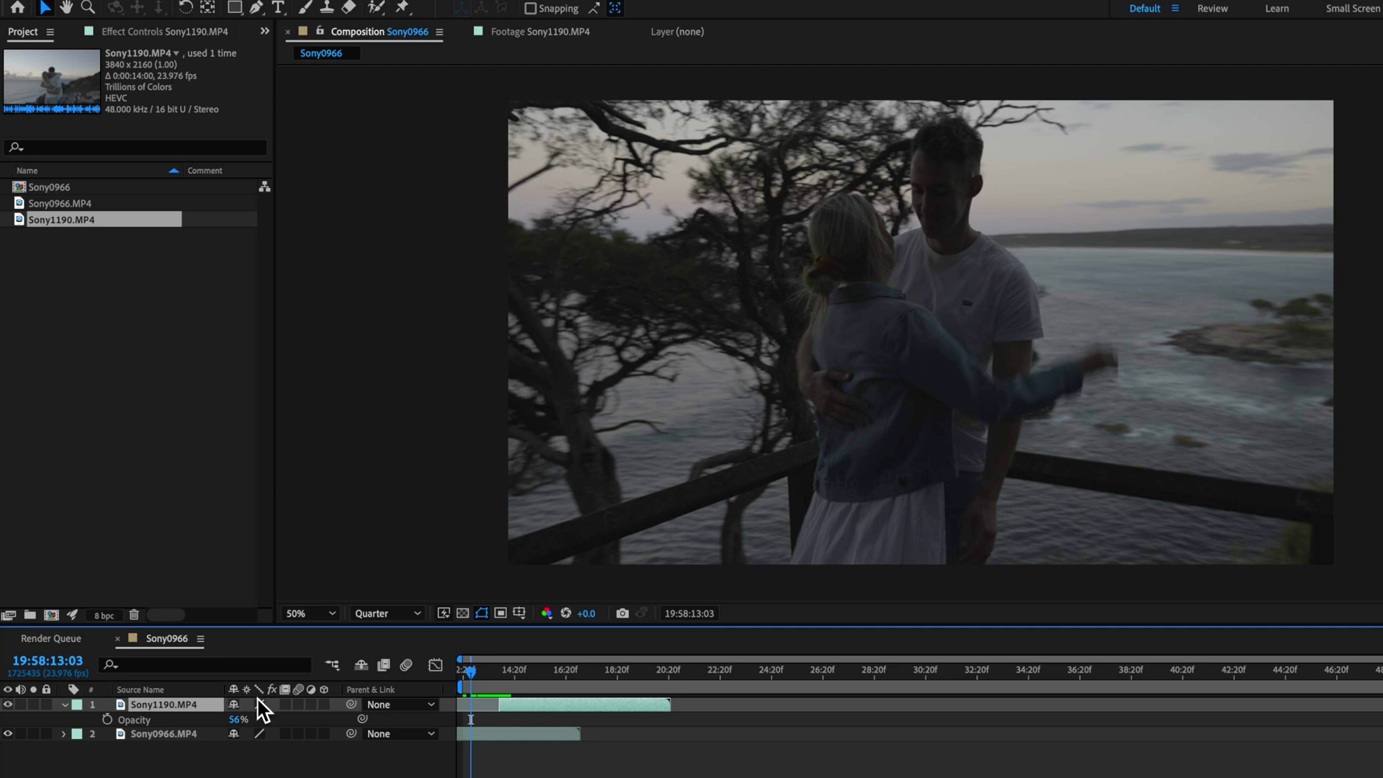
{"action": "key", "text": "space"}
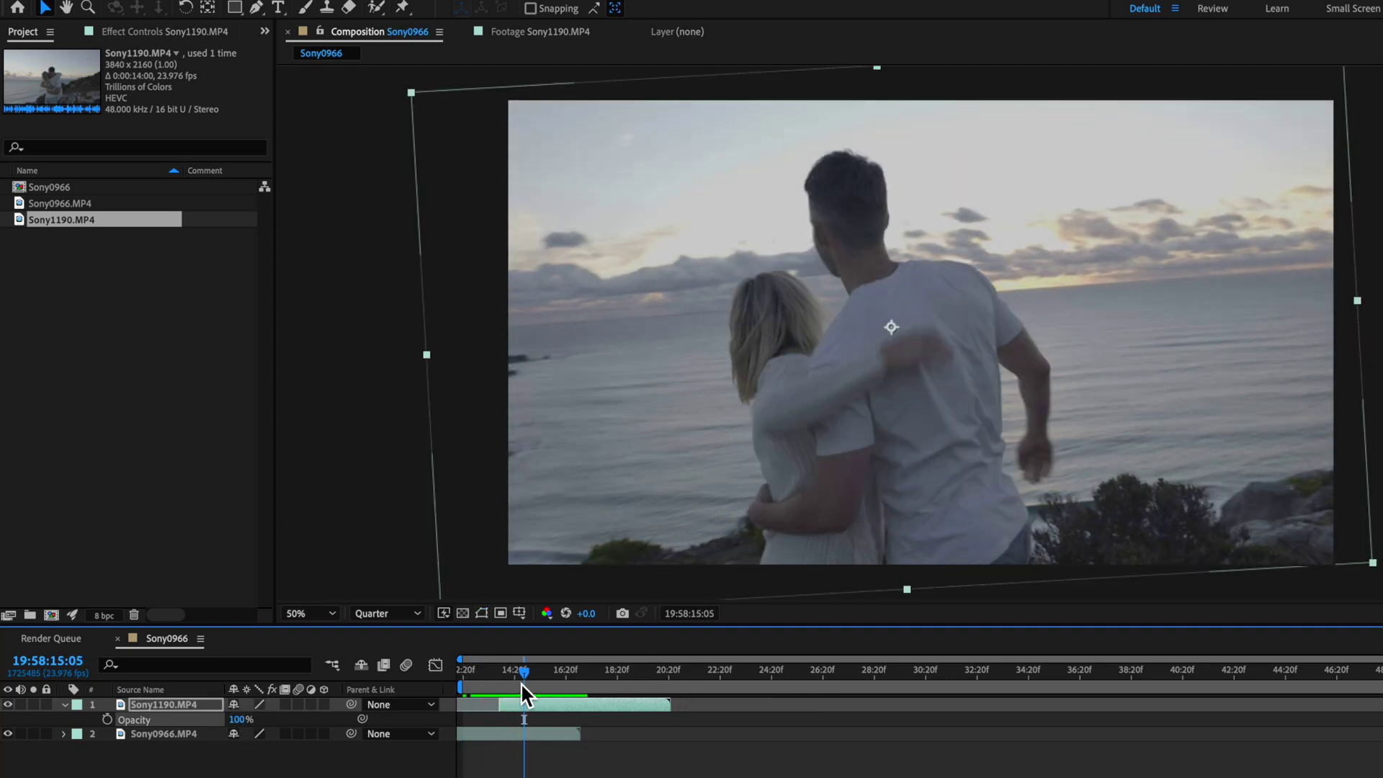
{"action": "left_click", "coordinate": [463, 672]}
{"action": "key", "text": "space"}
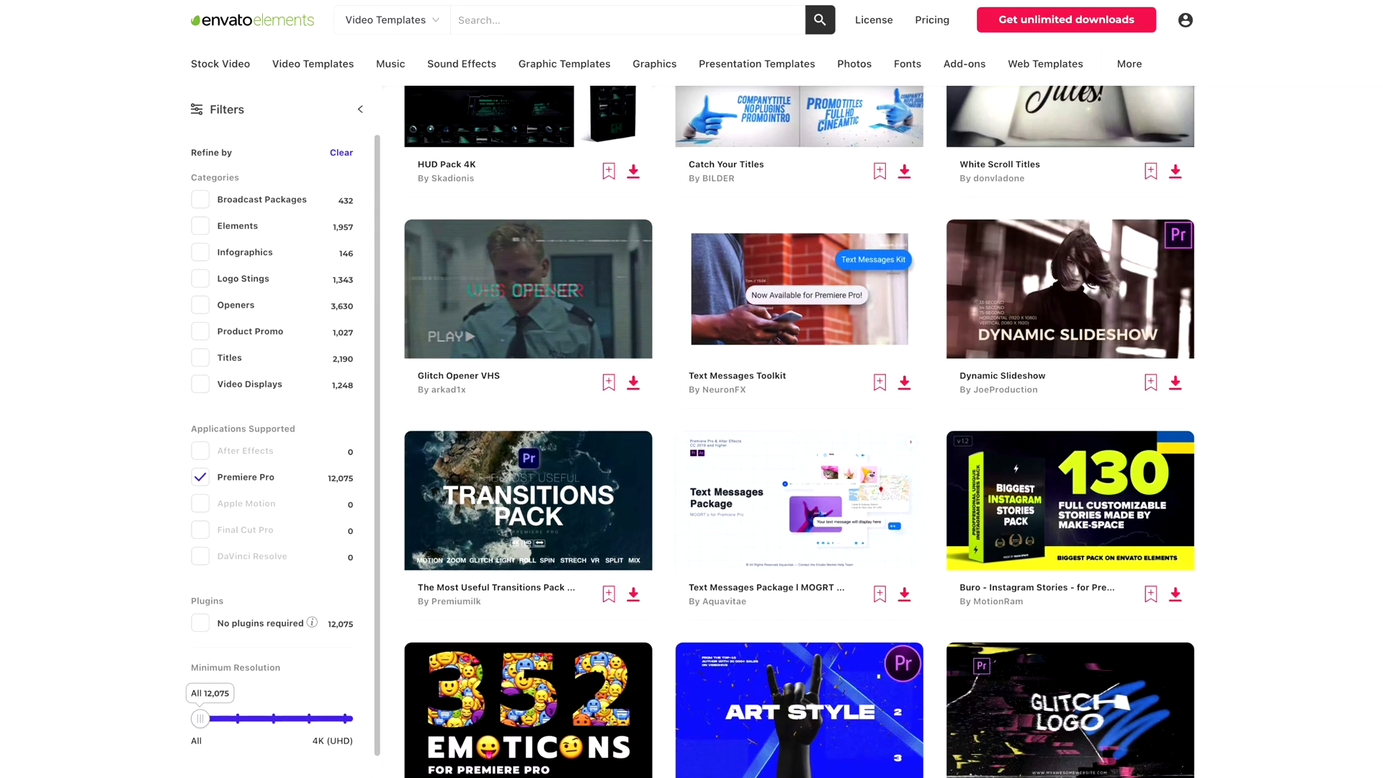
- Switch to the Envato Elements website and browse its sound effects, video templates, stock footage and transitions search results
{"action": "left_click_drag", "start_coordinate": [68, 343], "coordinate": [911, 364]}
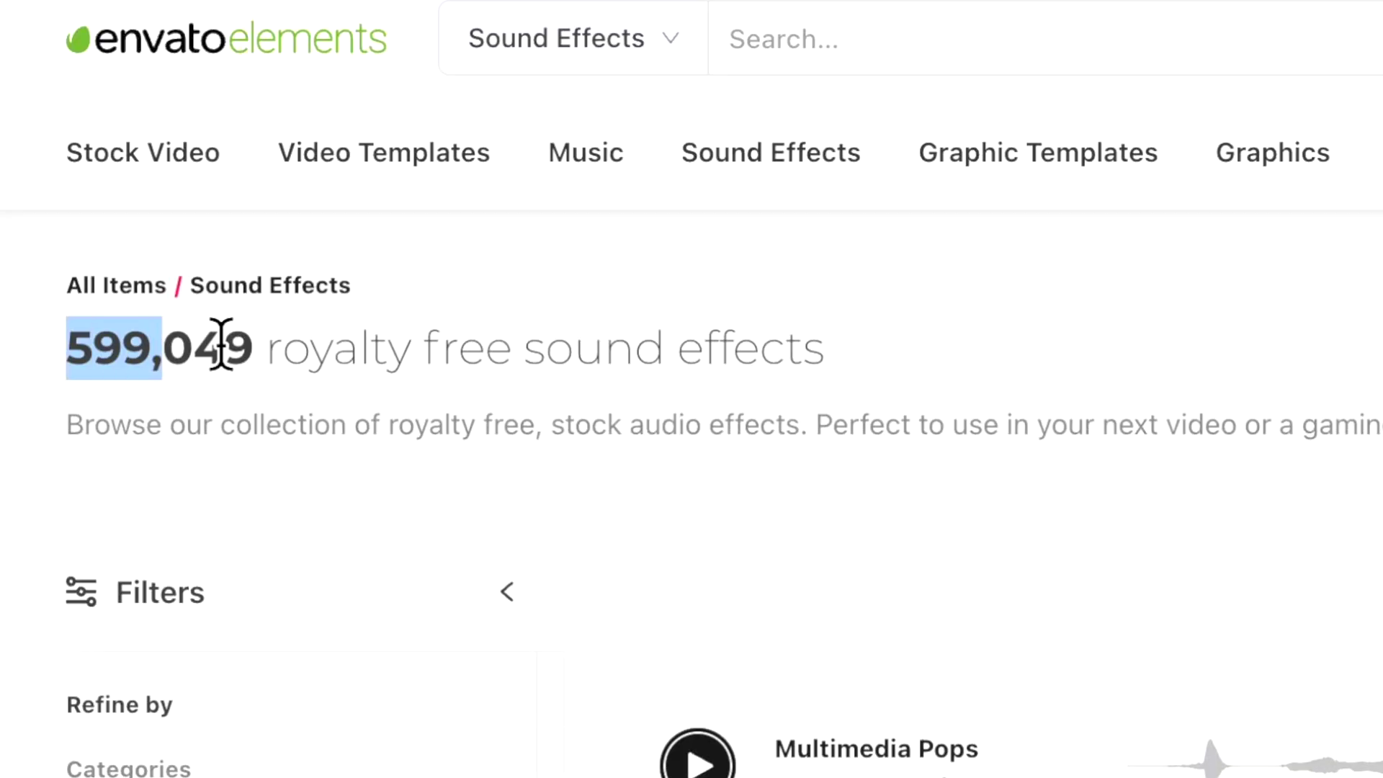
{"action": "scroll", "coordinate": [792, 432], "scroll_direction": "down", "scroll_amount": 2}
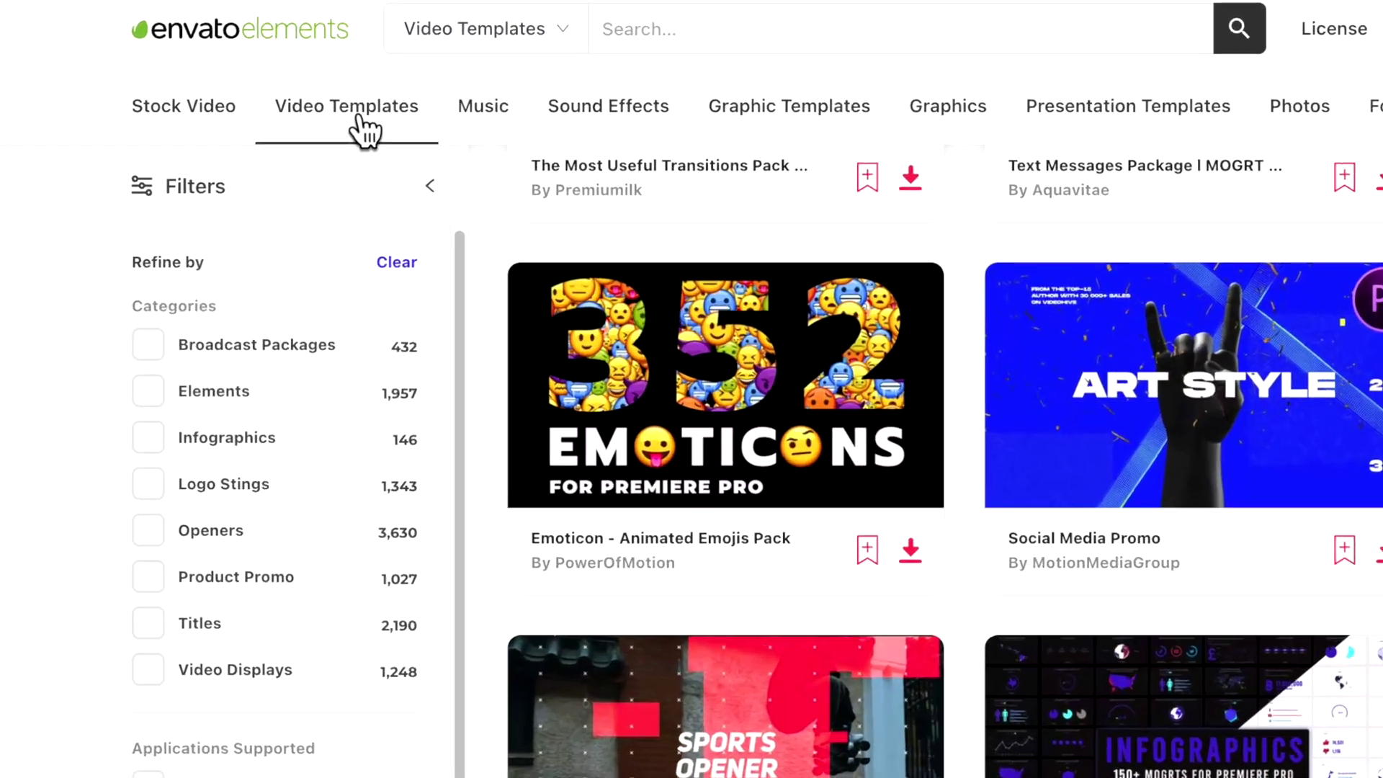
{"action": "mouse_move", "coordinate": [314, 67]}
{"action": "scroll", "coordinate": [798, 432], "scroll_direction": "down", "scroll_amount": 5}
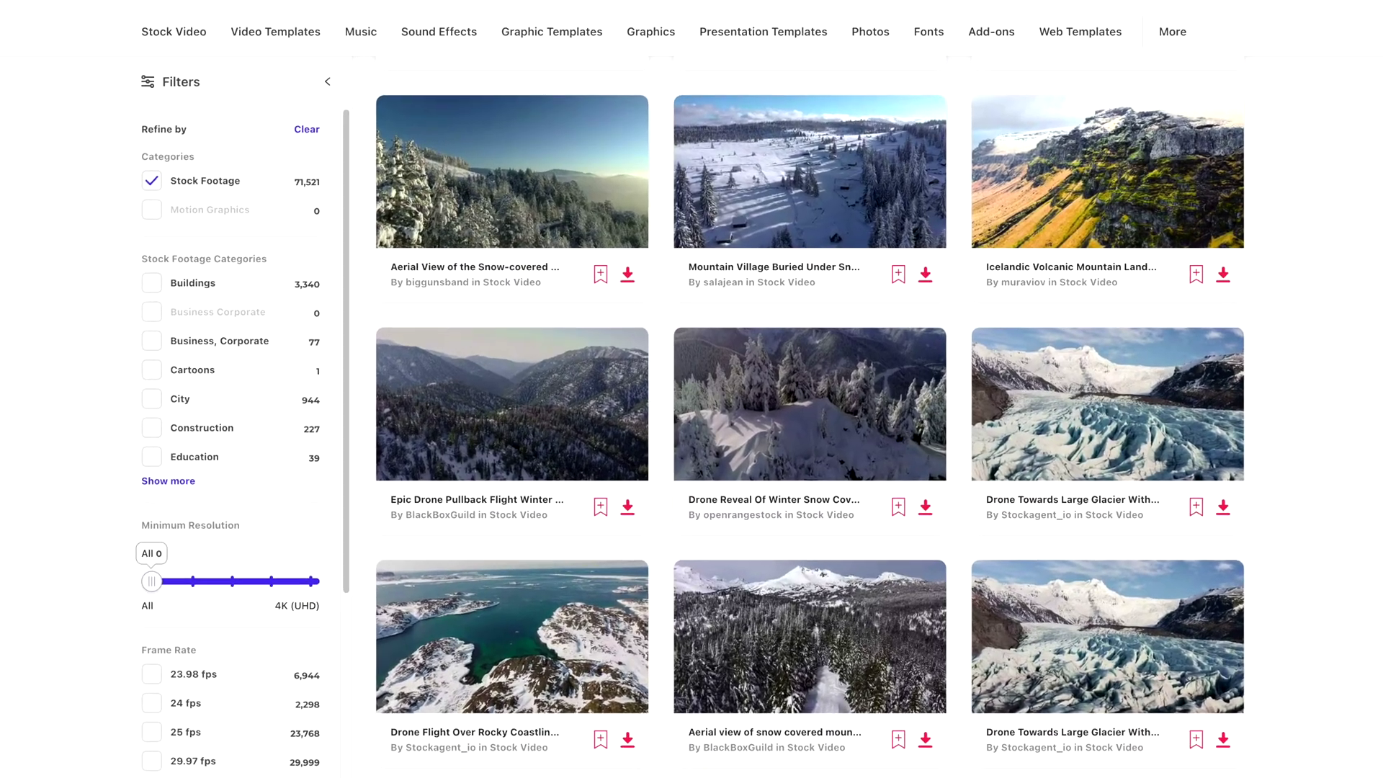
{"action": "scroll", "coordinate": [810, 403], "scroll_direction": "down", "scroll_amount": 1}
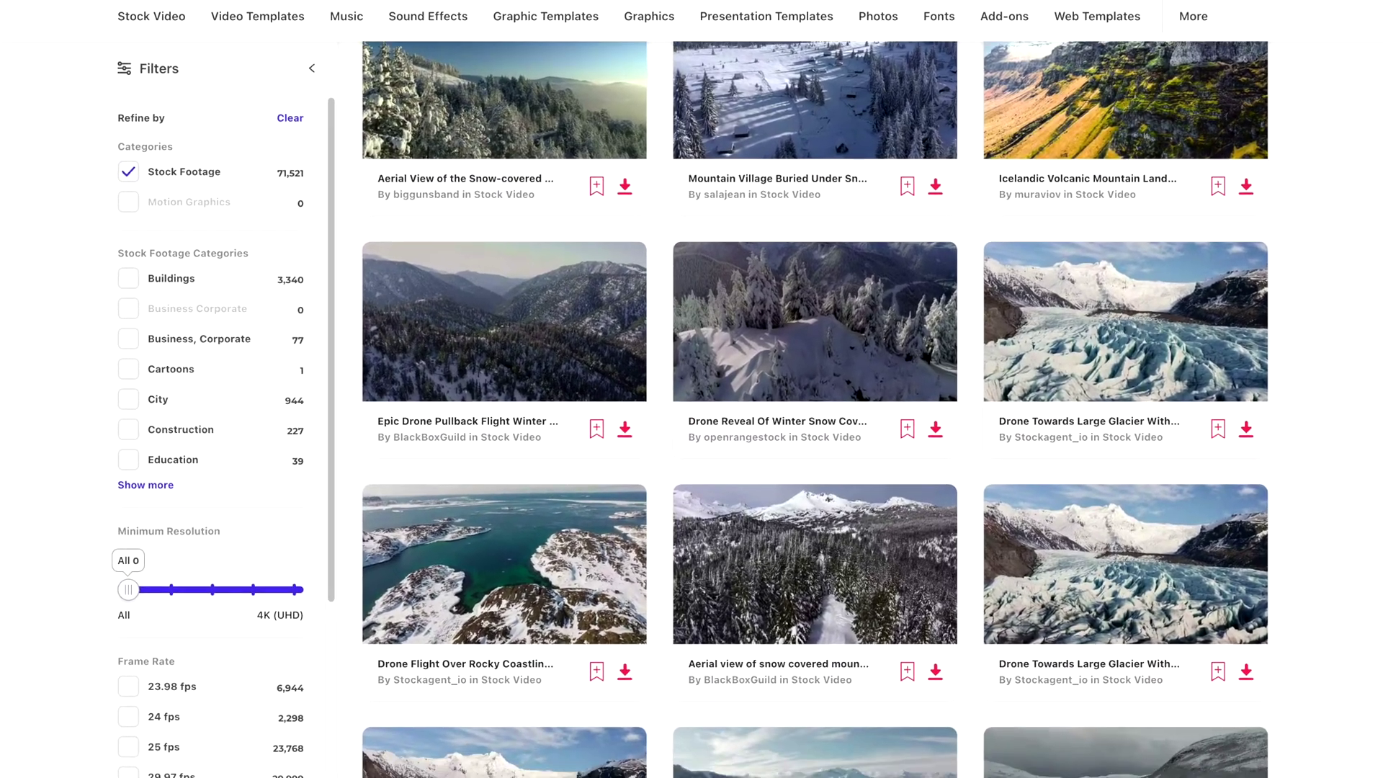
{"action": "scroll", "coordinate": [817, 403], "scroll_direction": "down", "scroll_amount": 1}
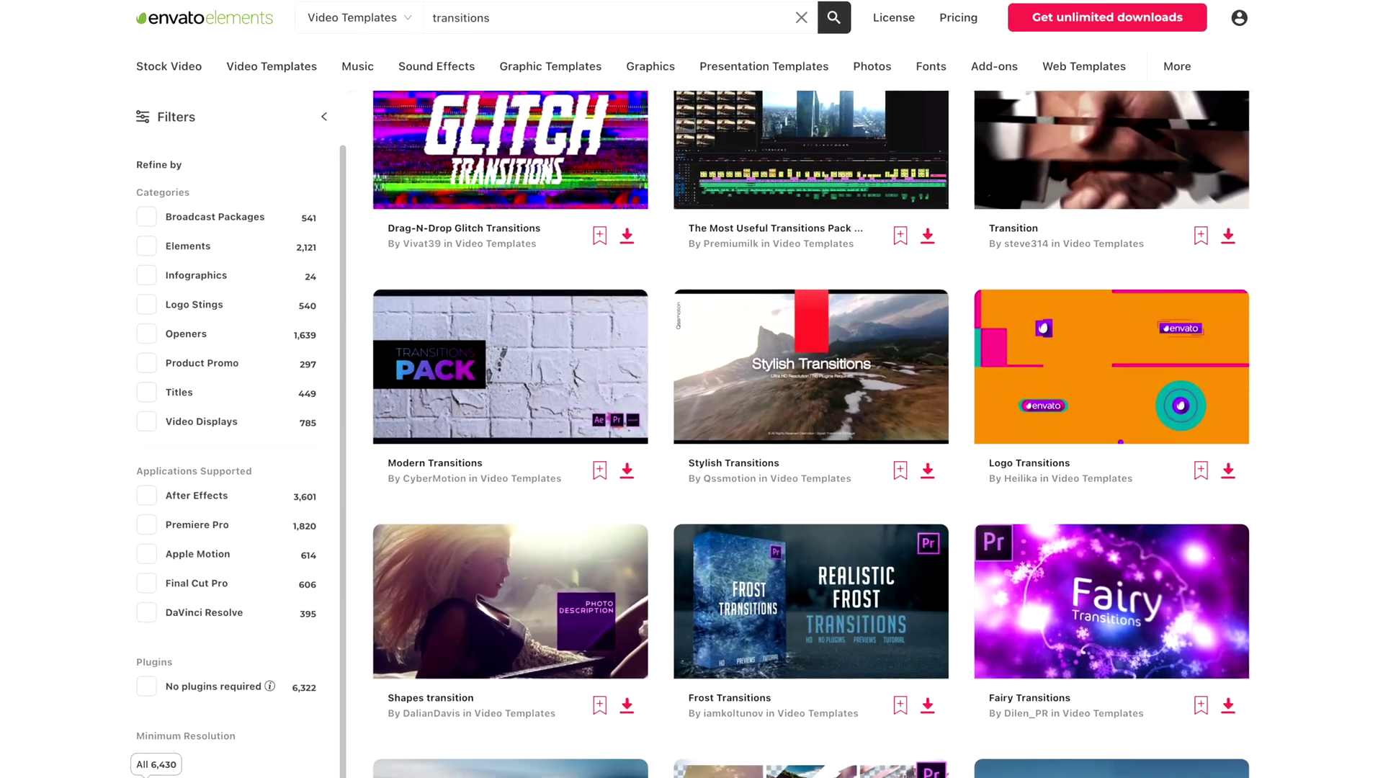
{"action": "scroll", "coordinate": [799, 432], "scroll_direction": "down", "scroll_amount": 3}
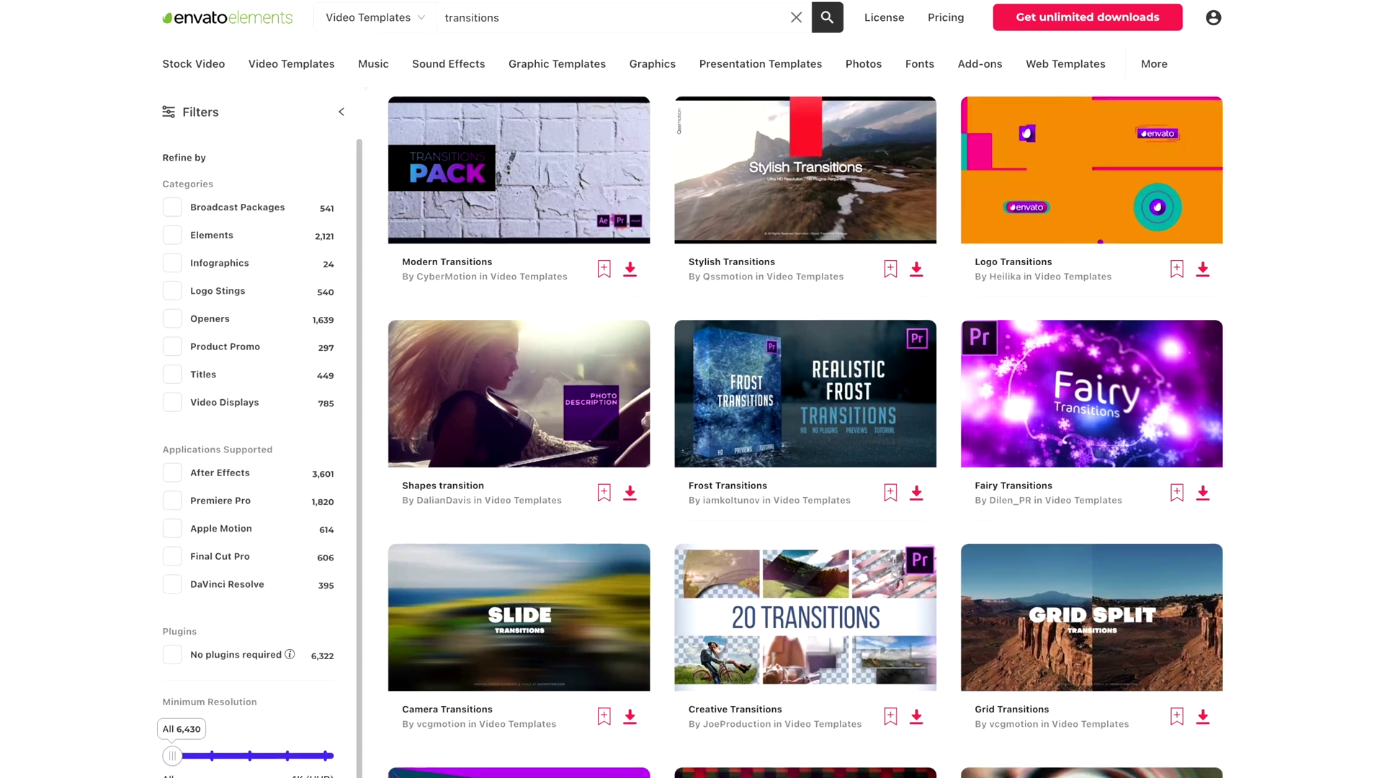